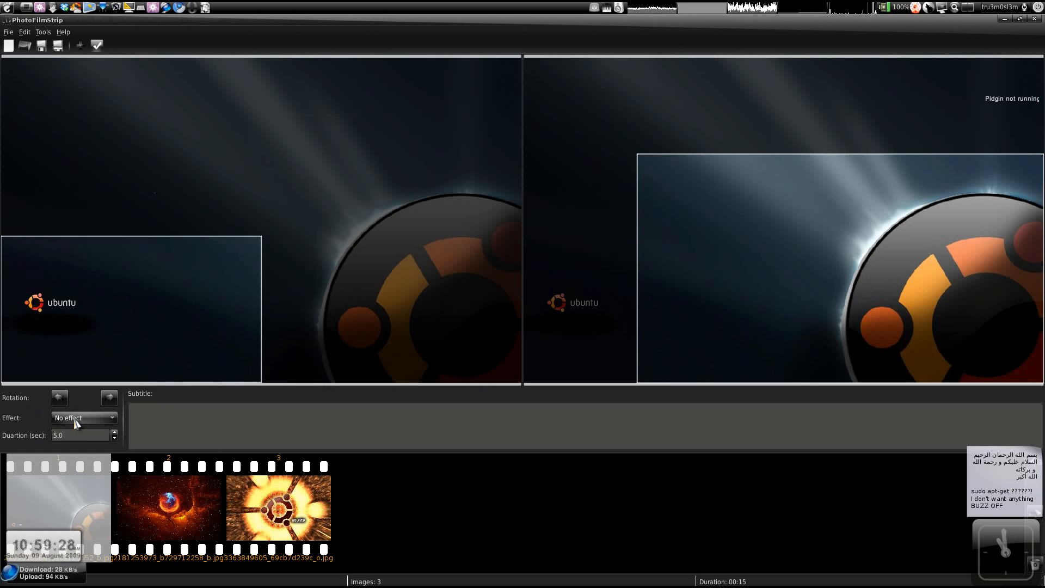
- Preview the three Ubuntu images, confirming No effect and a 5.0-second duration each
click(70, 418)
click(73, 421)
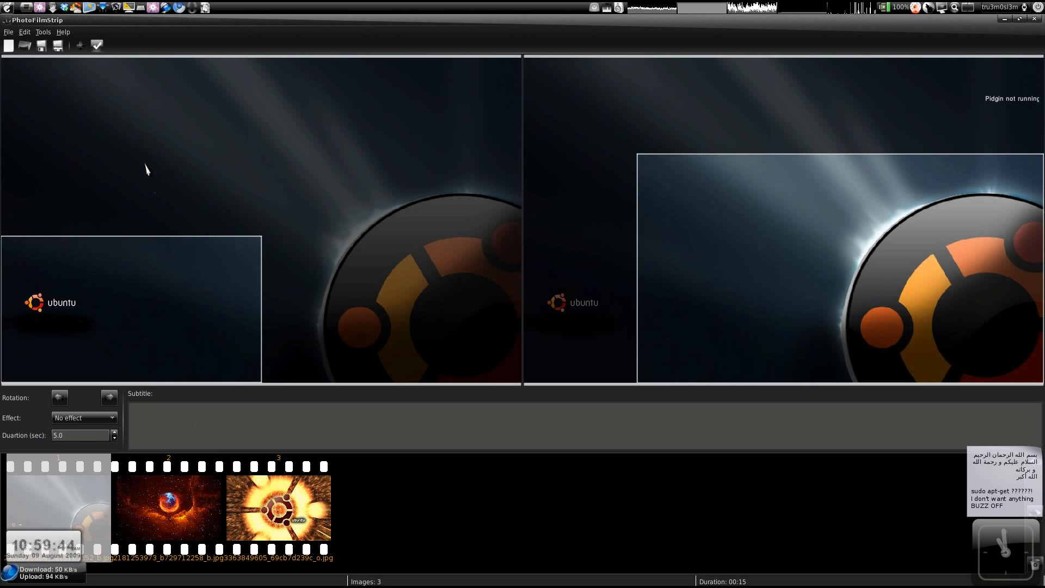
click(210, 488)
click(323, 505)
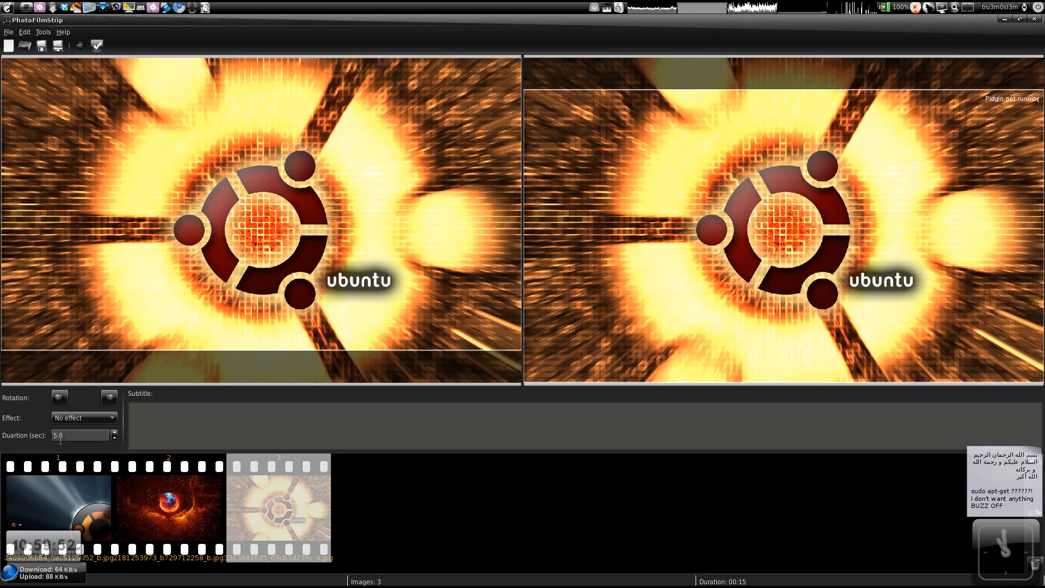
click(59, 507)
click(71, 435)
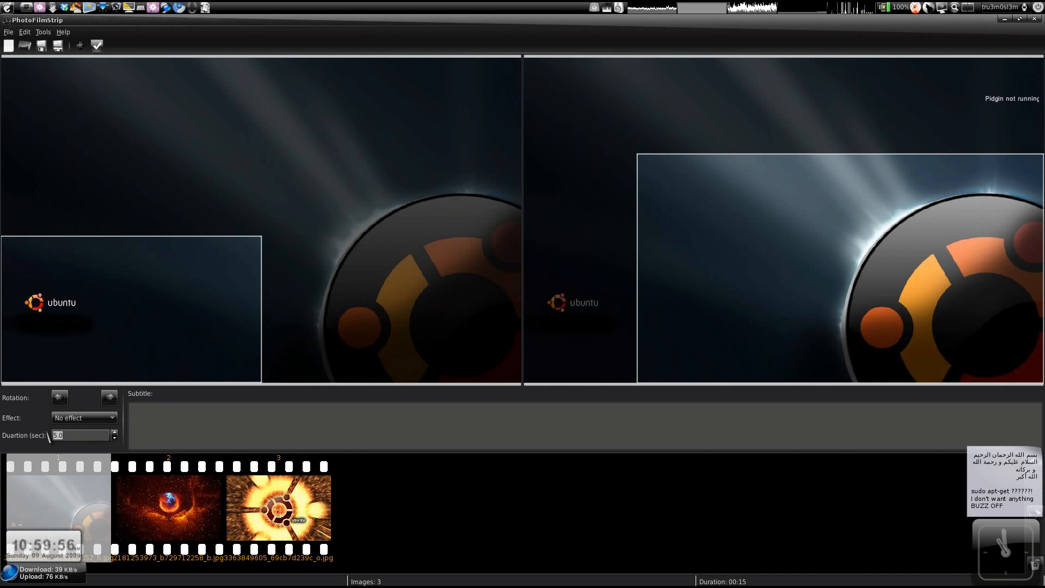
- Browse the Tools menu without choosing anything
click(43, 32)
click(139, 89)
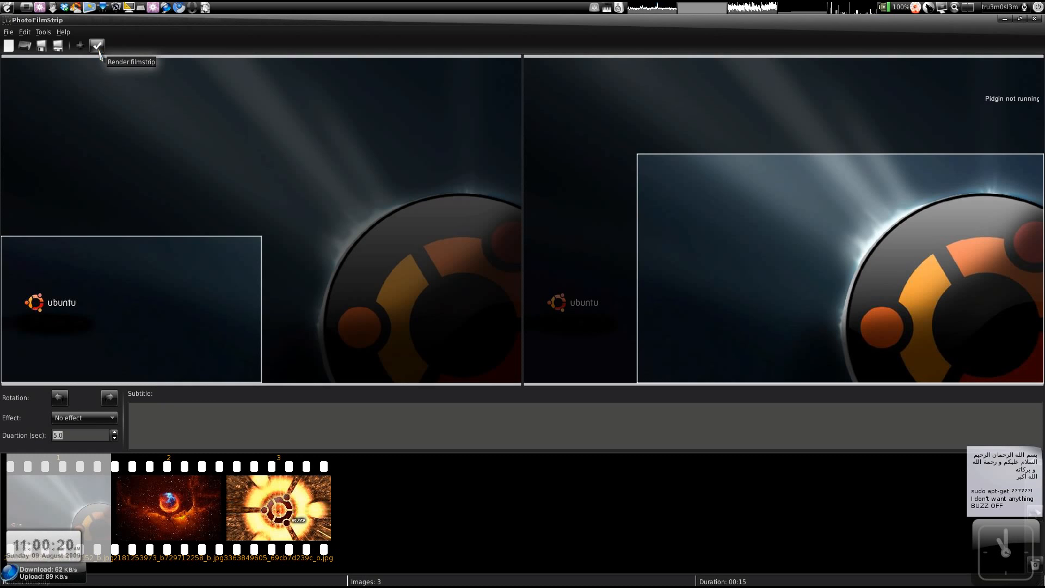
- In the render settings, keep profile HD 1280x720 and choose MPEG4-Video (XVid) as output format
click(98, 46)
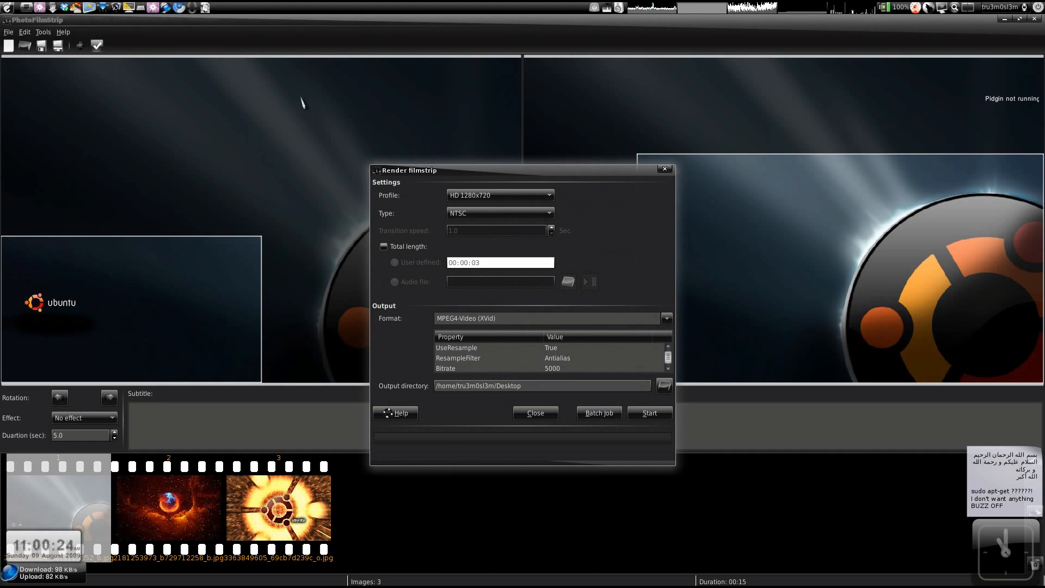
drag(435, 170, 406, 140)
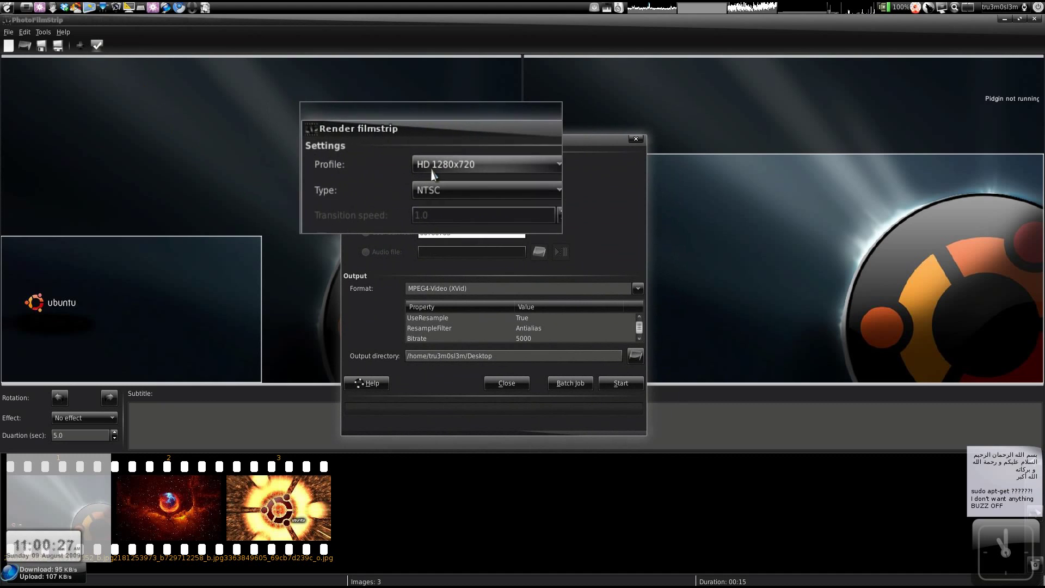
click(445, 164)
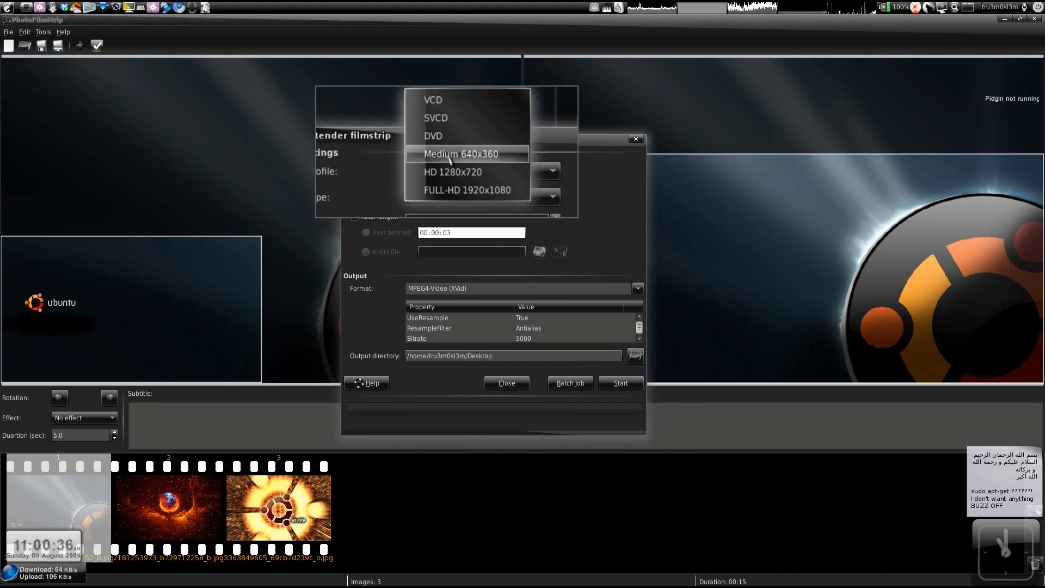
click(400, 166)
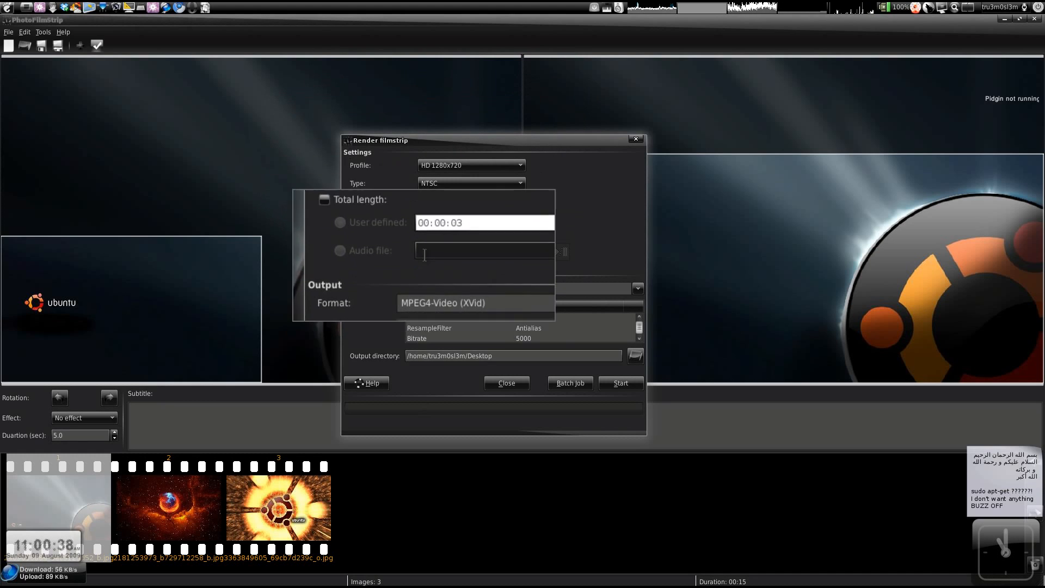
click(432, 293)
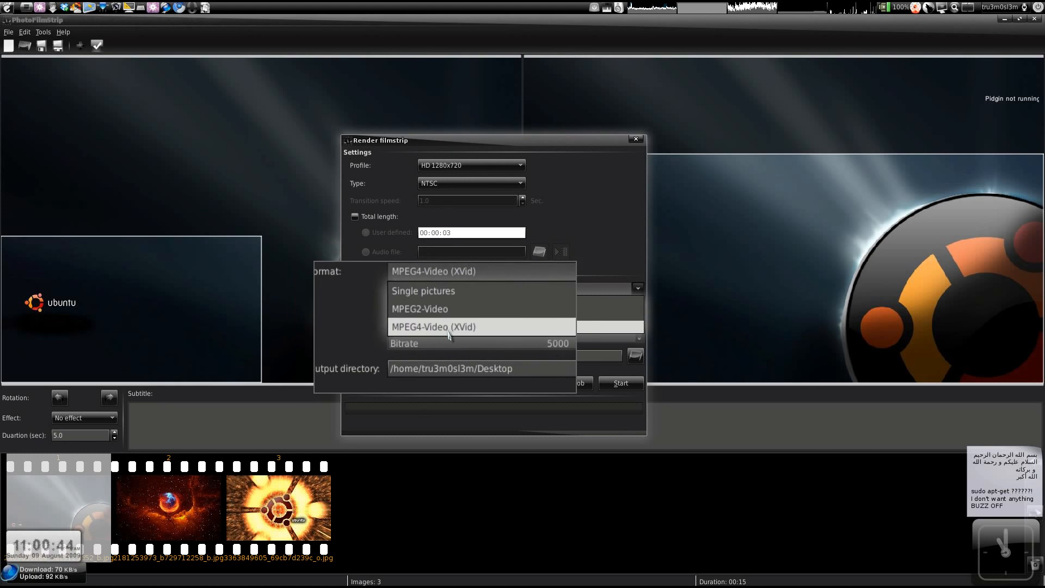
click(419, 328)
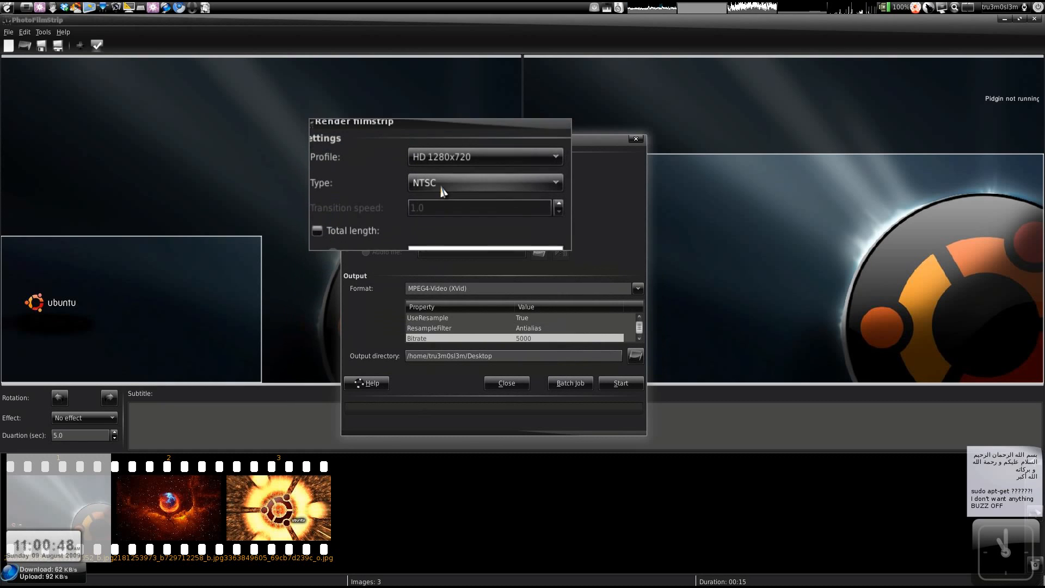
click(474, 176)
key(Escape)
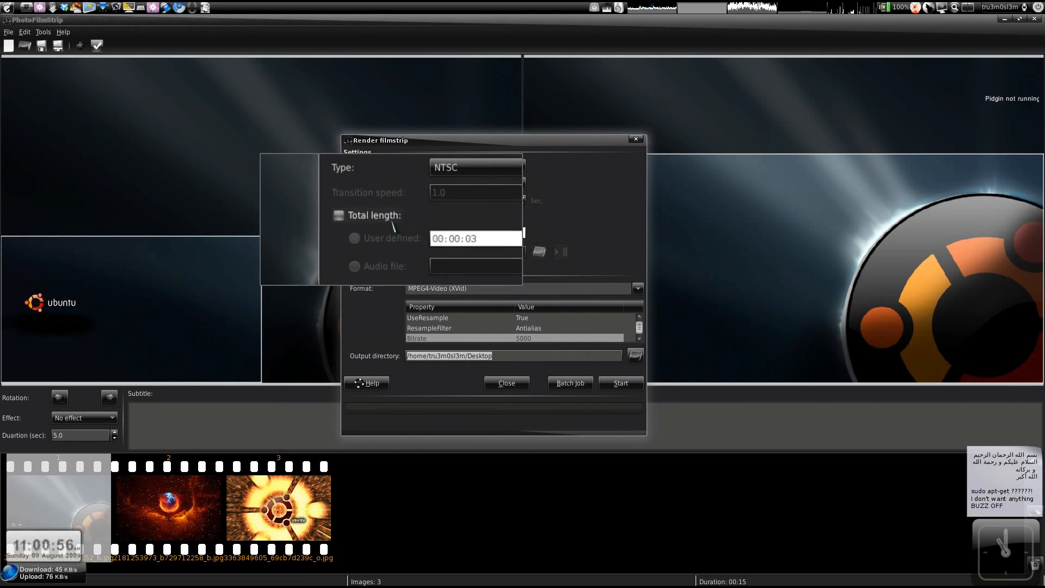
- Try the total-length and audio-timing options, leave total length off, and confirm the render settings
click(353, 216)
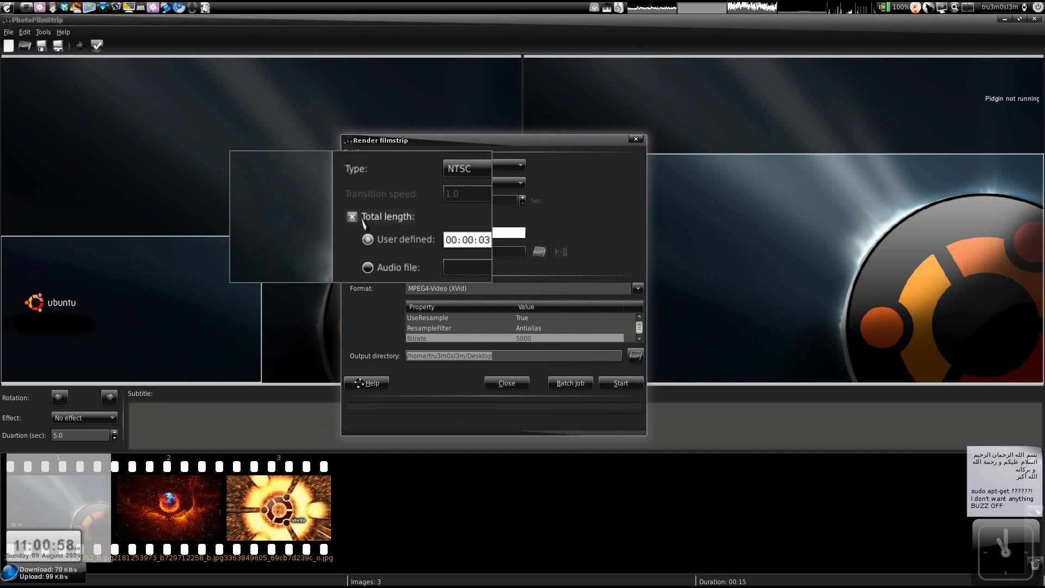
click(359, 252)
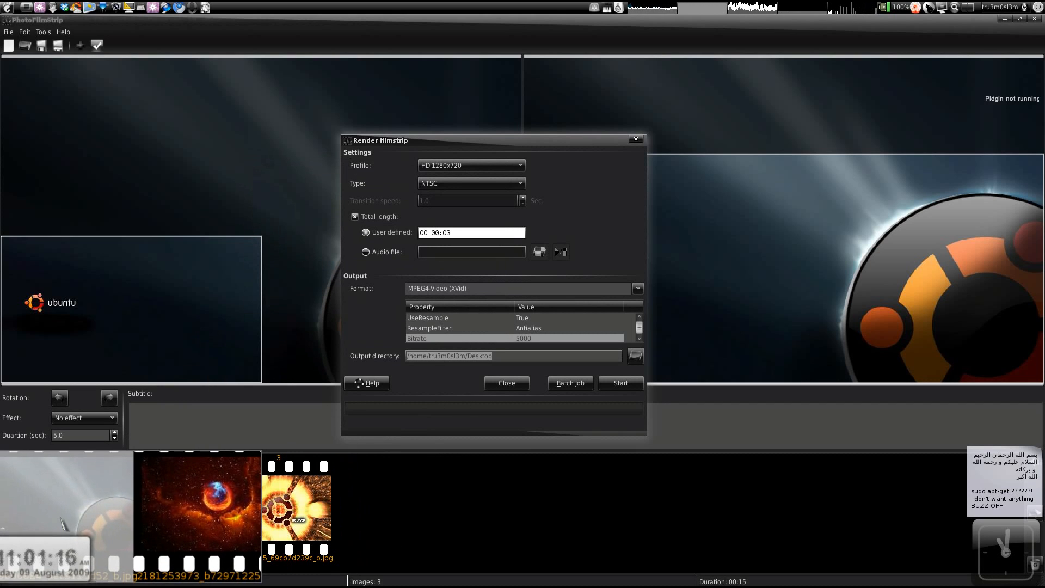
click(352, 217)
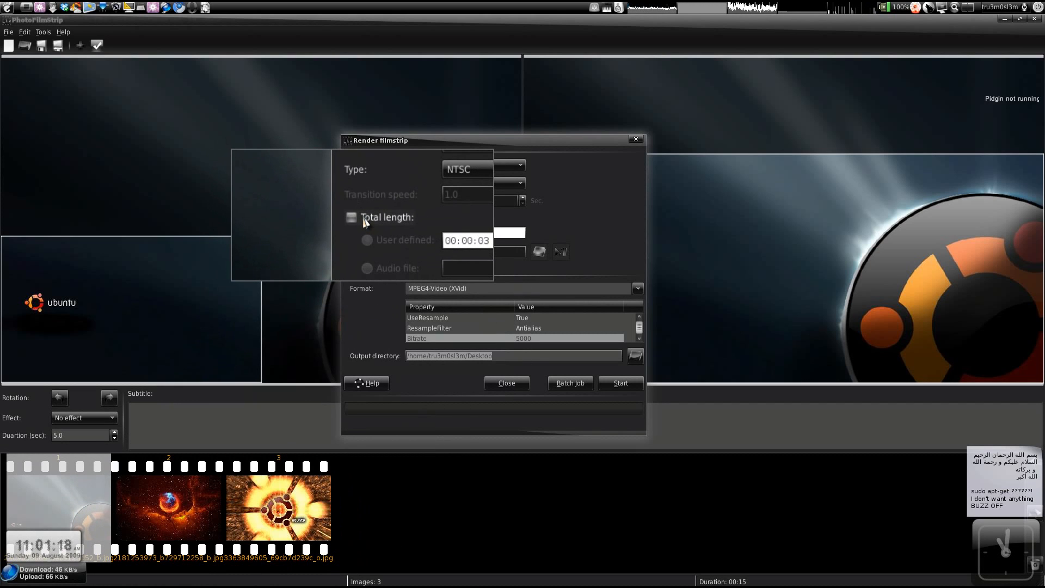
drag(389, 136, 387, 129)
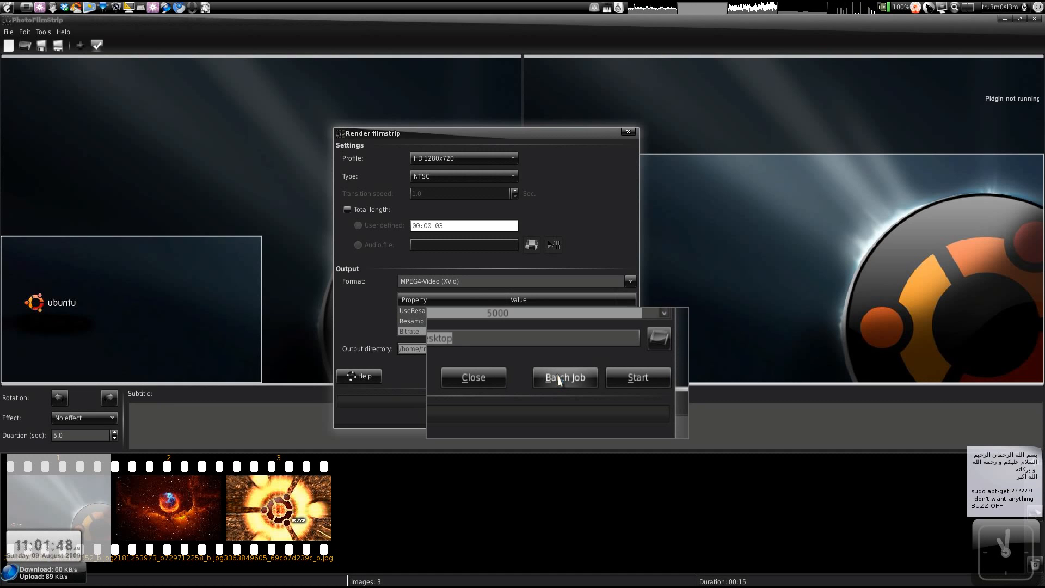
click(490, 377)
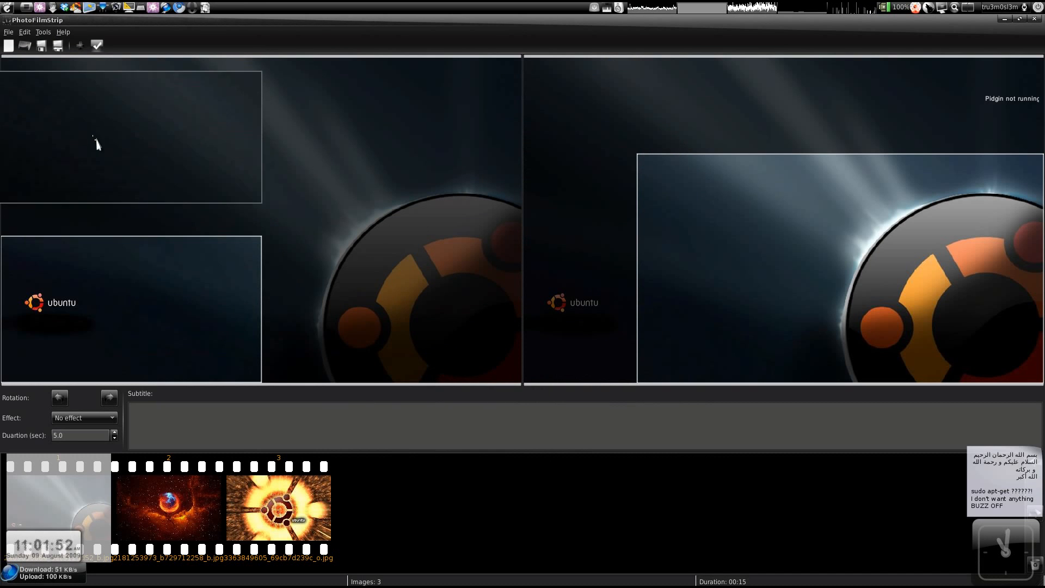
- Show the desktop briefly, then bring the PhotoFilmStrip editor back in front
key(super+d)
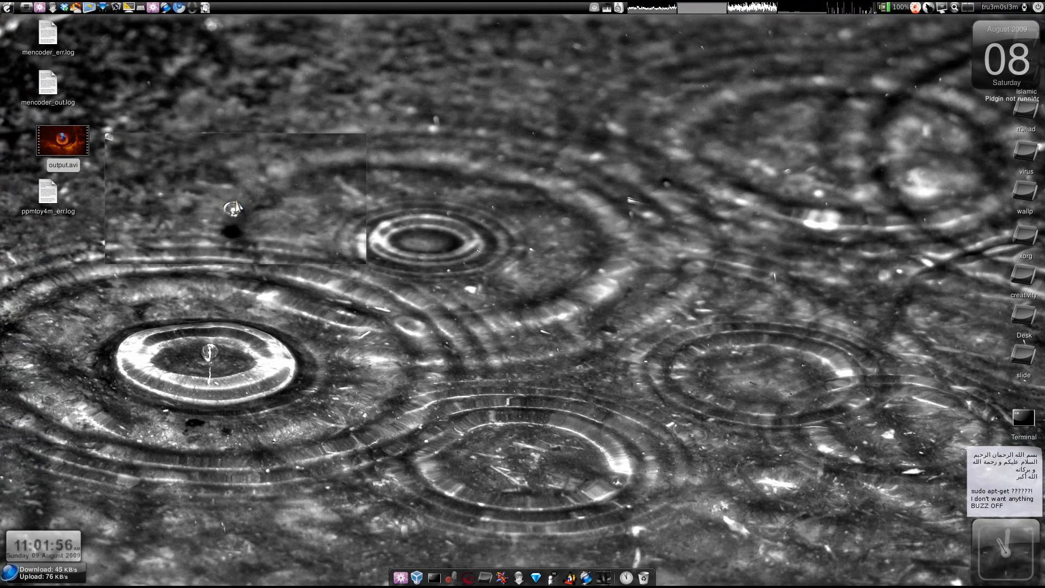
drag(153, 176, 278, 235)
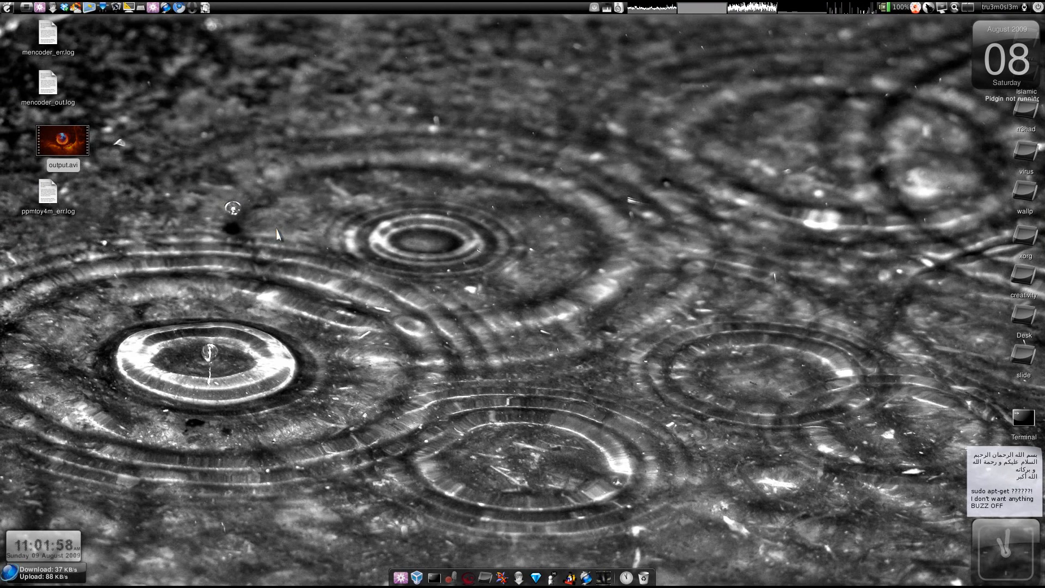
key(super+d)
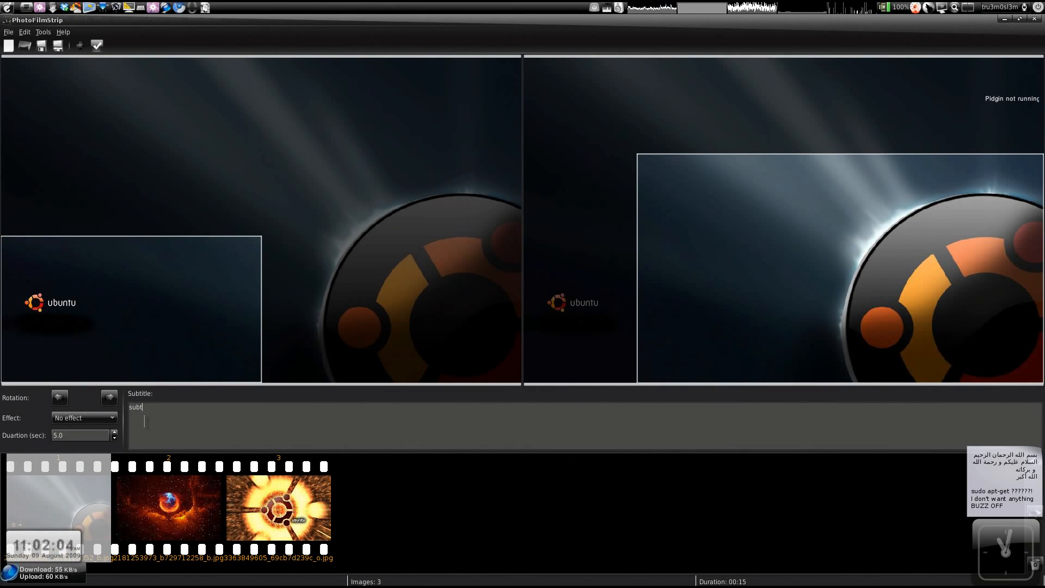
- Give the slides subtitles, ending with asdasda on the third, then switch to the desktop workspace
click(67, 516)
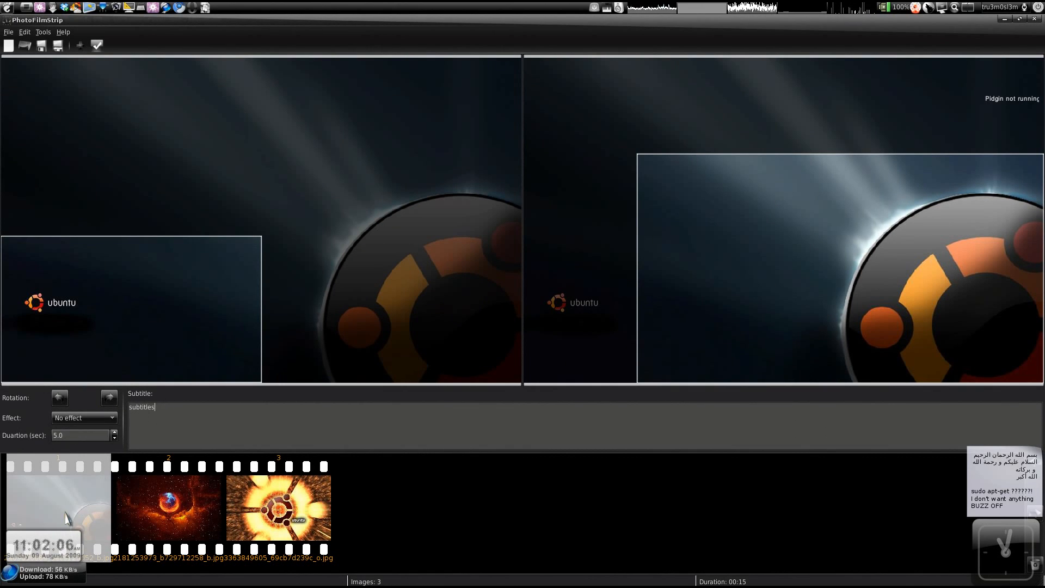
click(168, 508)
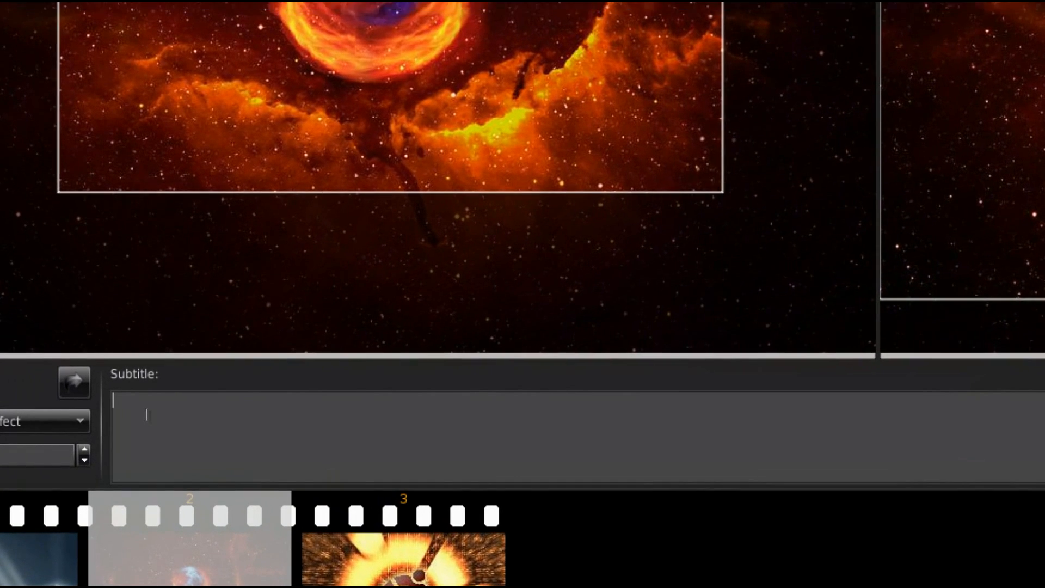
text(anything you want)
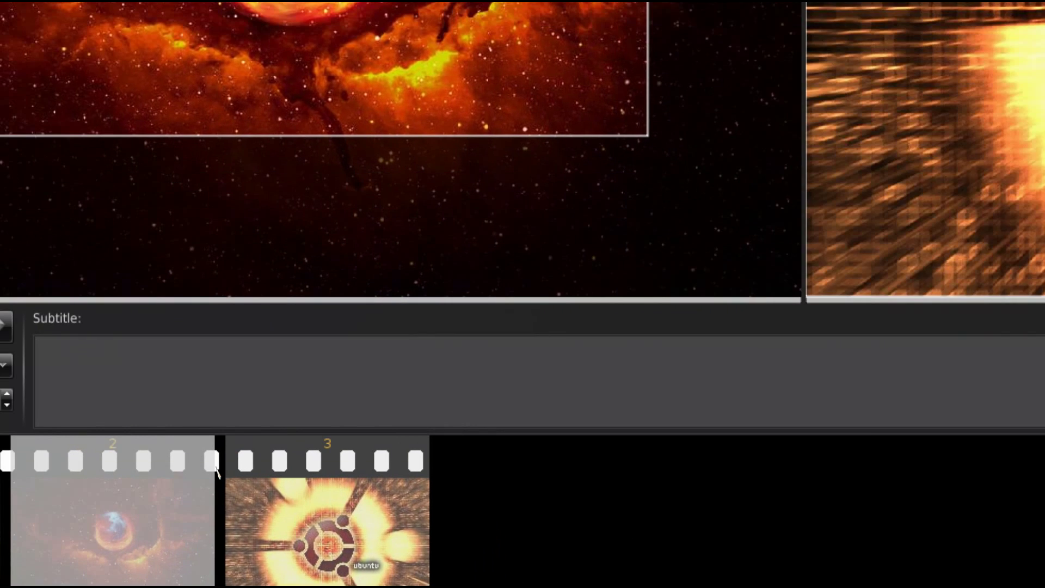
click(404, 559)
click(164, 428)
text(asdasda)
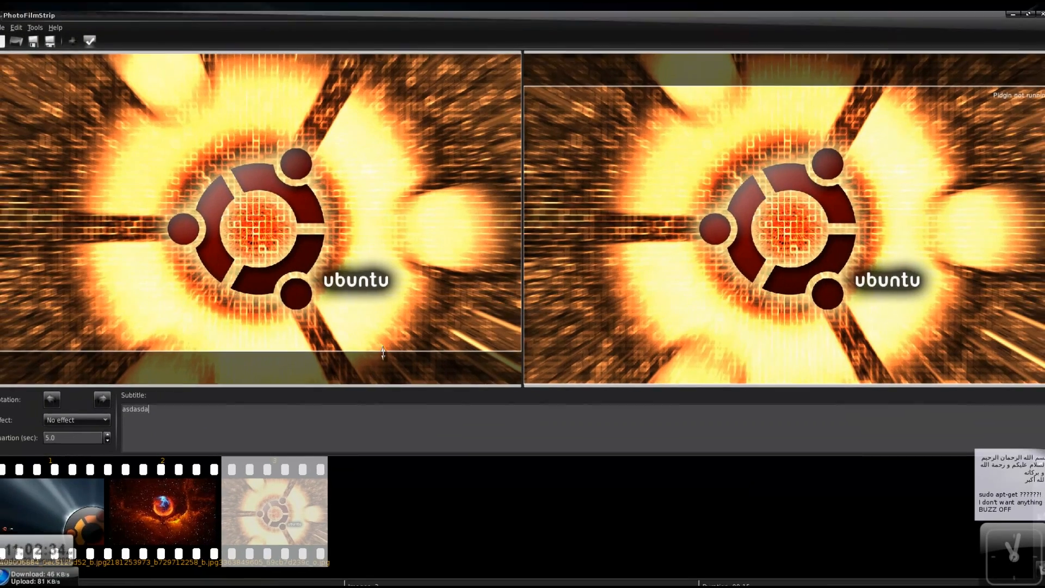
key(ctrl+alt+Right)
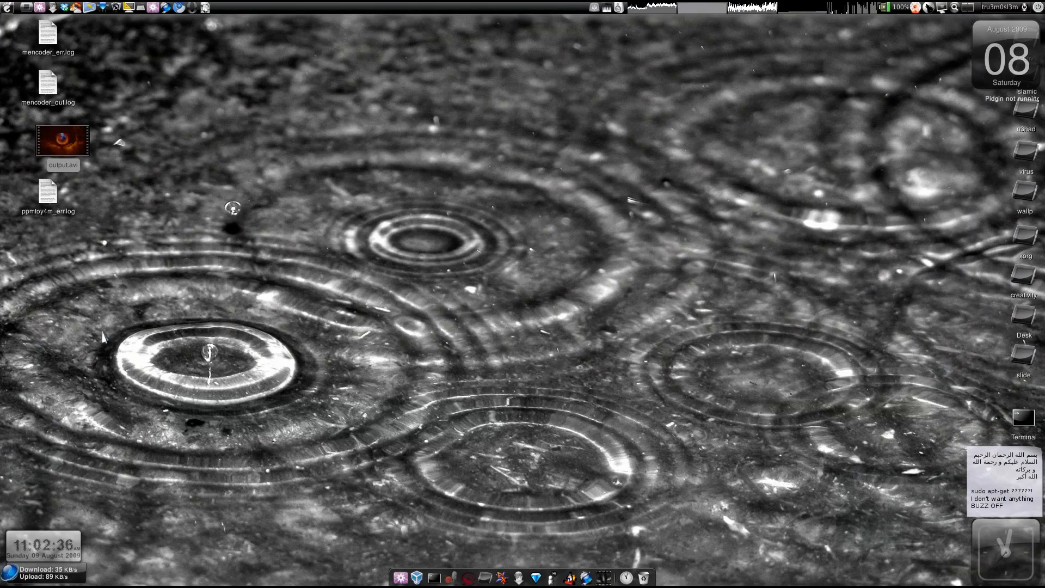
- Open output.avi from the desktop with Movie Player
right_click(62, 150)
mouse_move(90, 173)
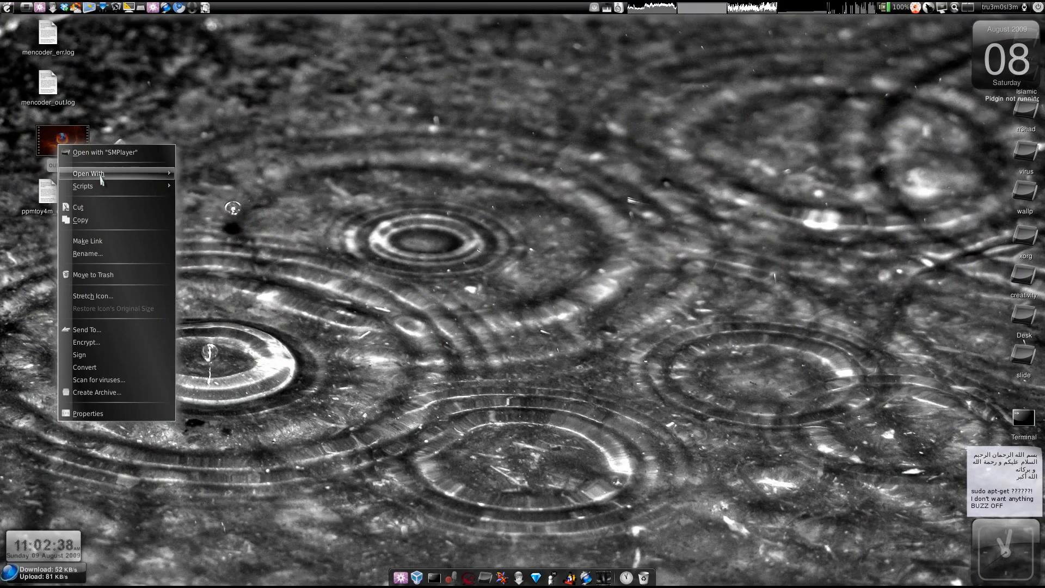
click(256, 276)
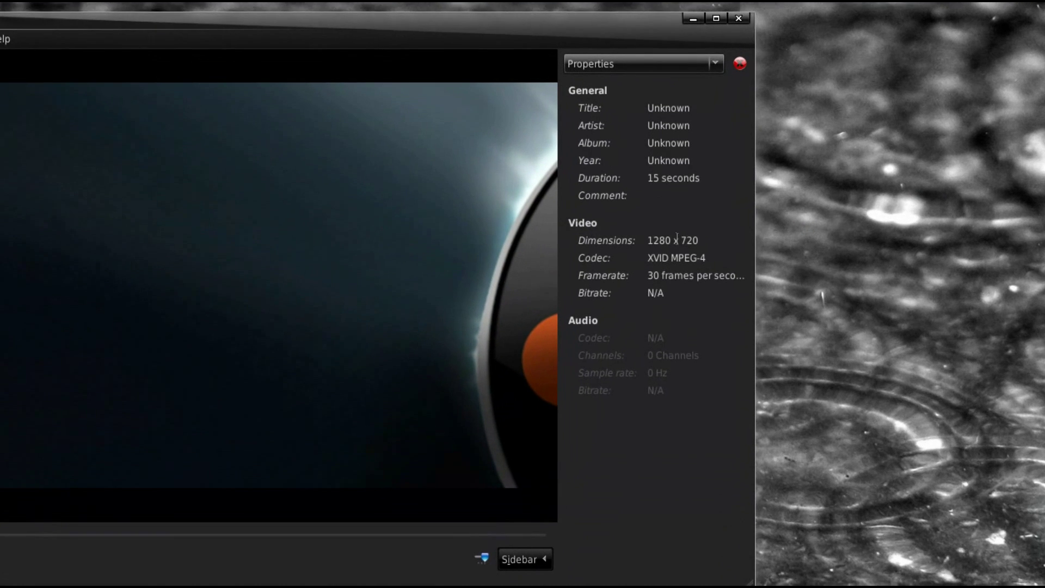
- Check the 1280 x 720 dimensions and 30 fps framerate, leave fullscreen and close the player
double_click(682, 239)
double_click(681, 261)
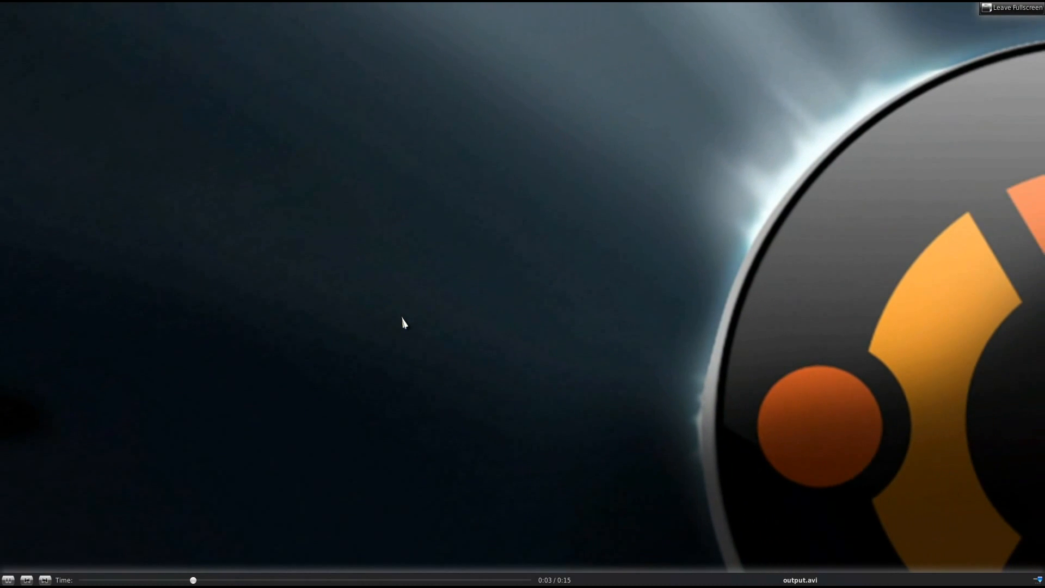
key(Escape)
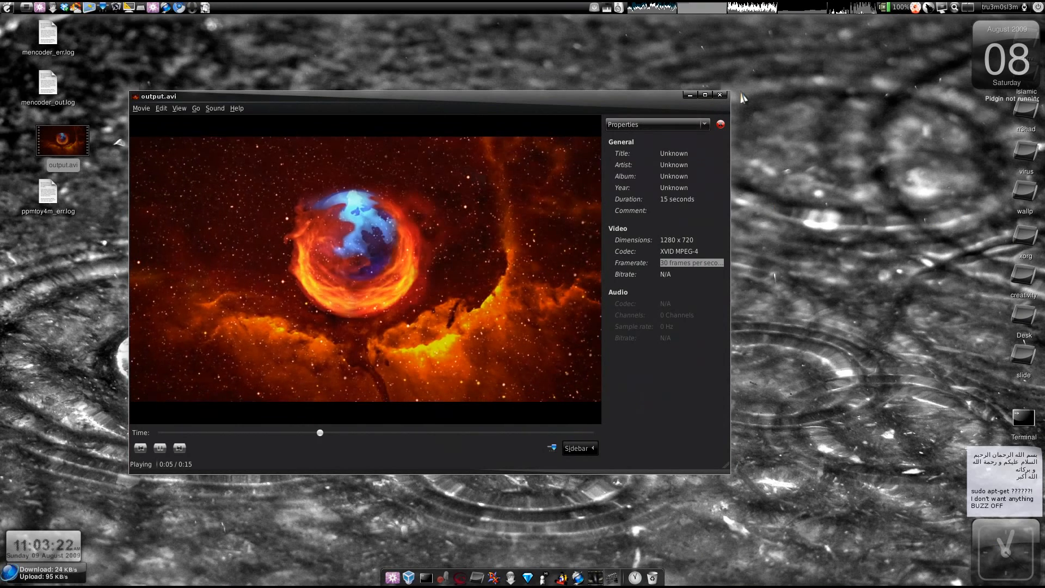
key(ctrl+q)
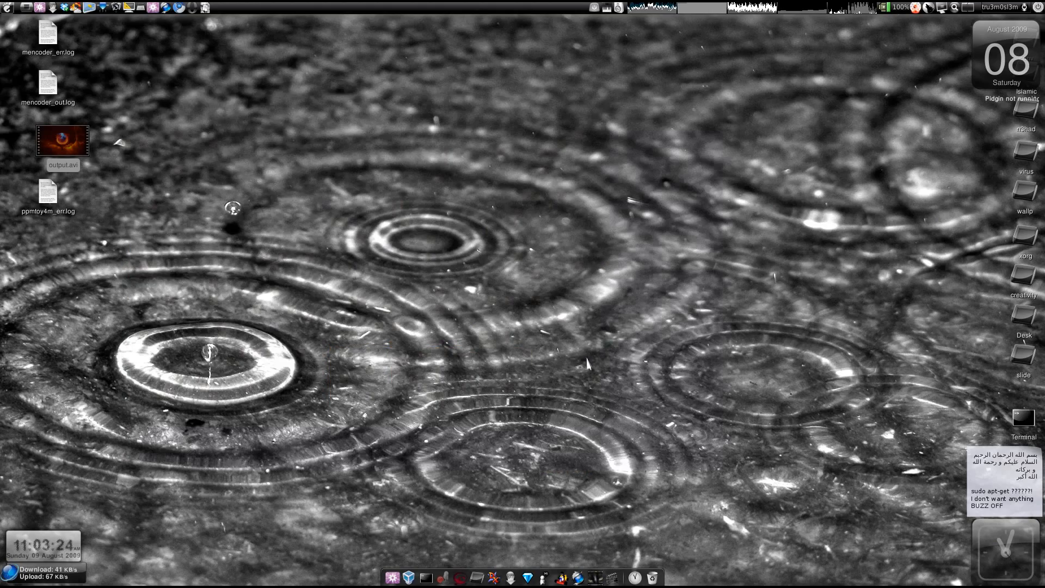
- Rotate through the workspaces and bring up the SourceForge PhotoFilmStrip files page
key(ctrl+alt+Right)
key(ctrl+alt+Left)
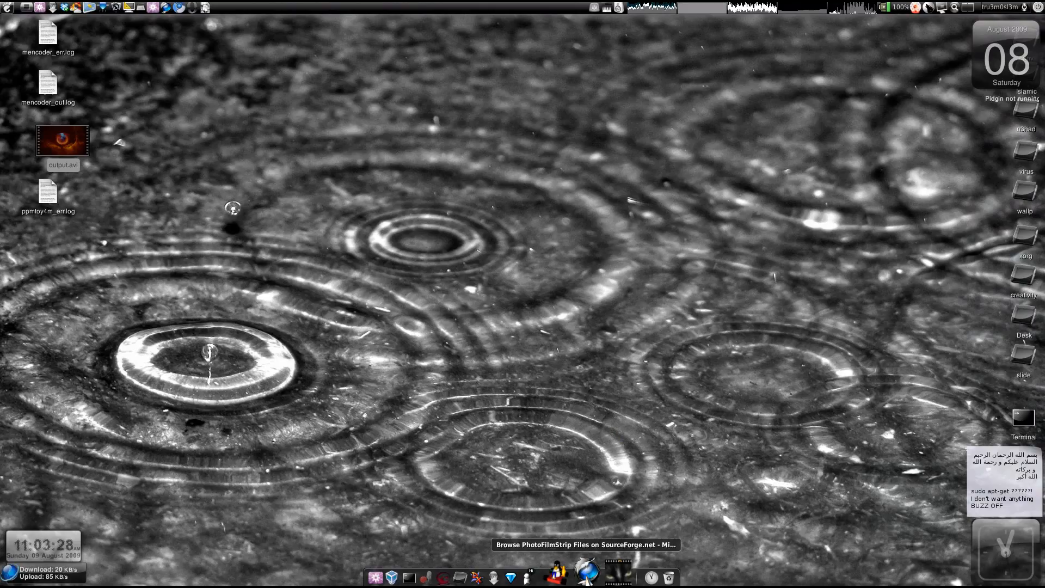
click(591, 578)
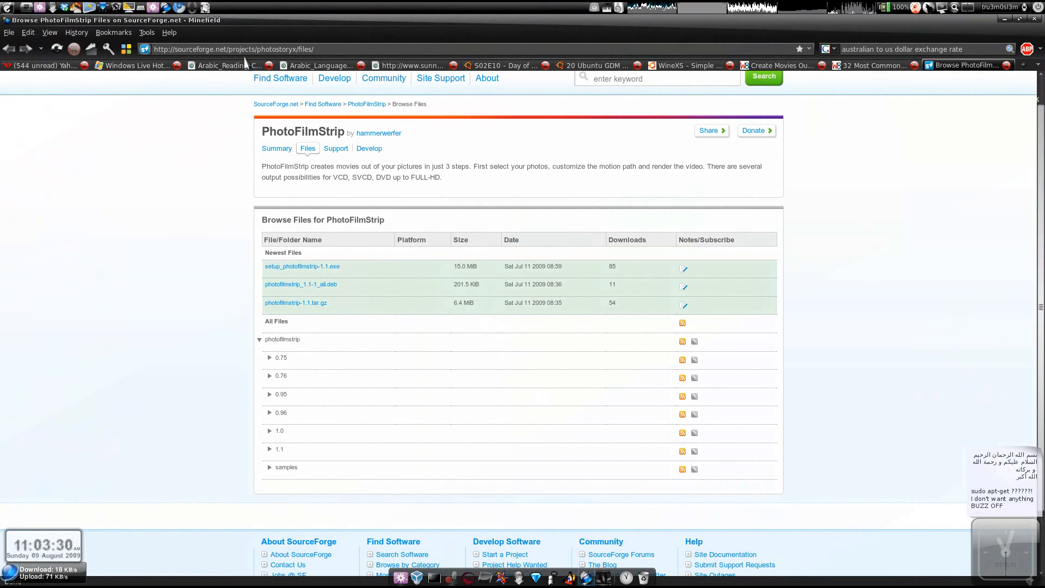
- Magnify the 1.1 downloads list, noting the 201.5 KiB .deb package, then return to PhotoFilmStrip
key(super+m)
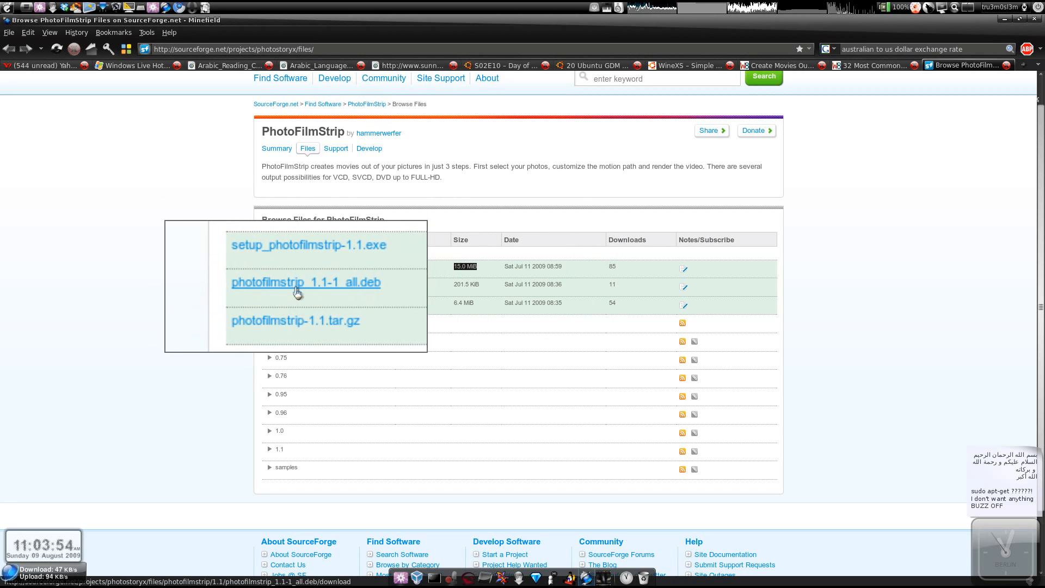
double_click(465, 283)
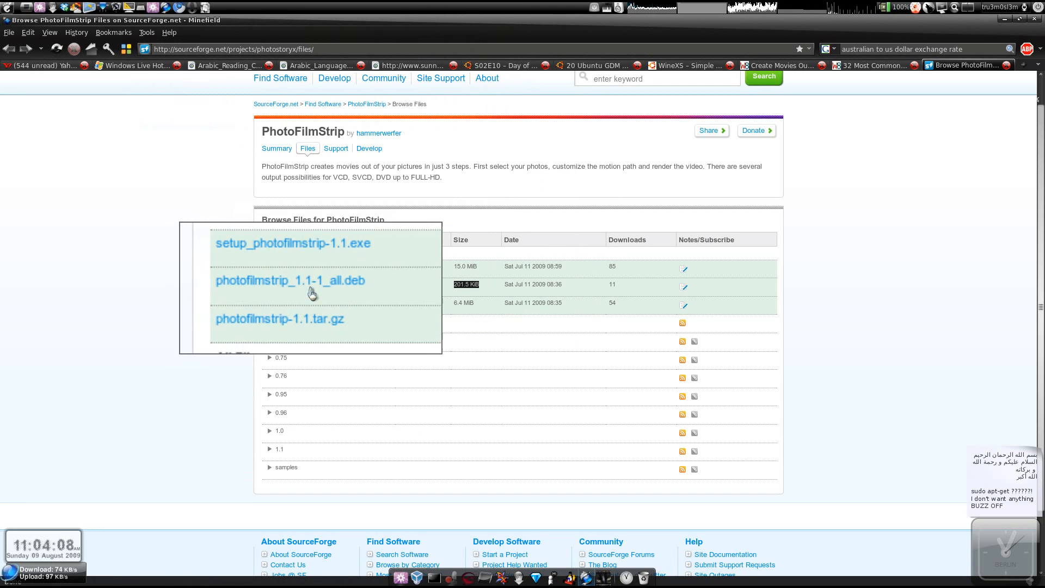
double_click(465, 284)
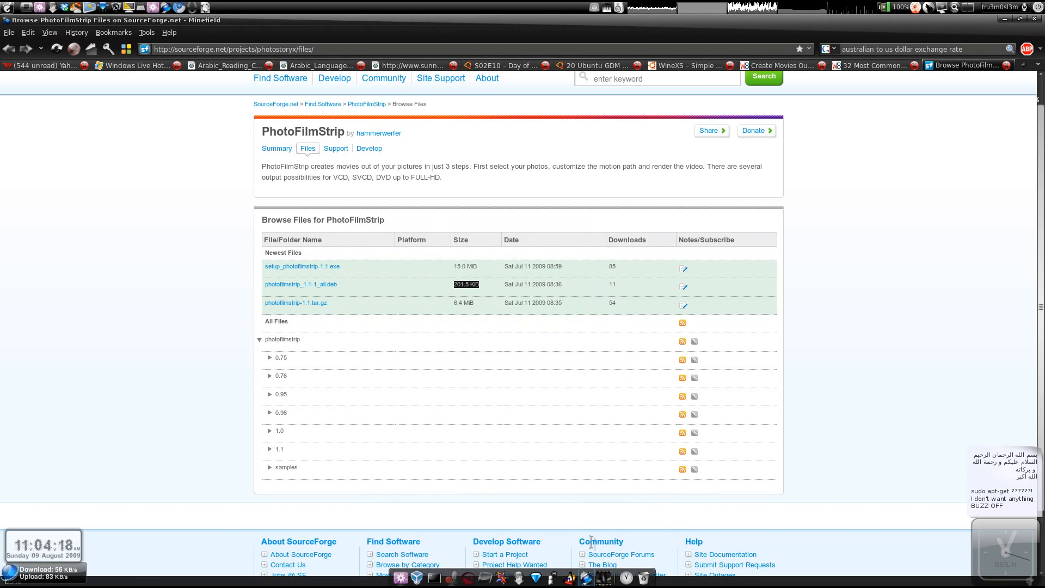
click(603, 574)
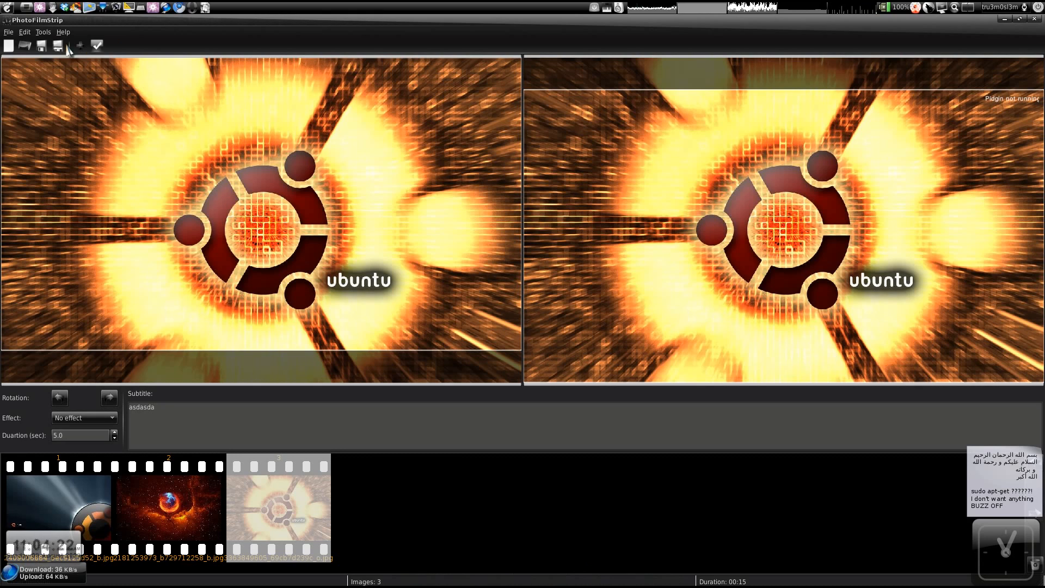